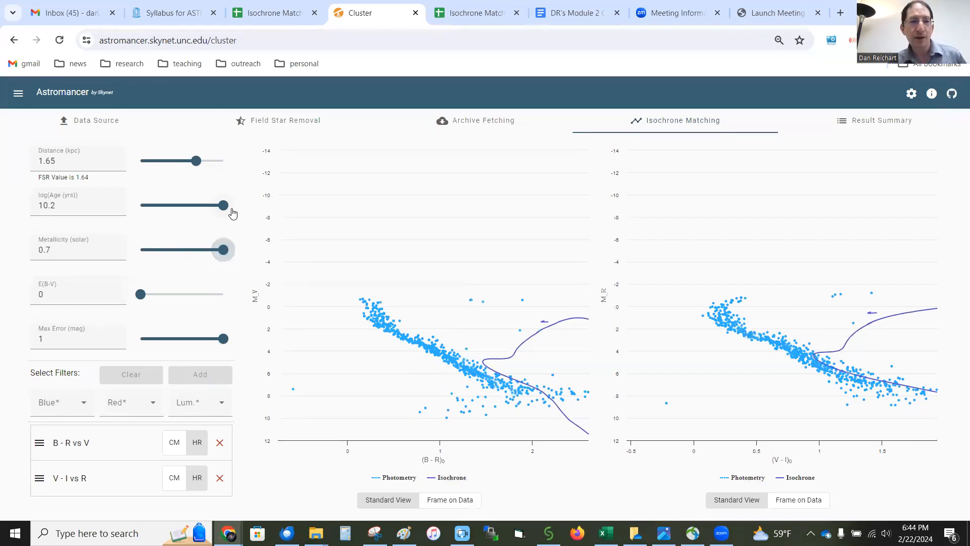
# Set the isochrone's log(Age) to its minimum of 6.6 and its metallicity to the minimum of -2.2 solar
pyautogui.moveTo(225, 212); pyautogui.dragTo(145, 213)
pyautogui.moveTo(227, 256); pyautogui.dragTo(136, 253)
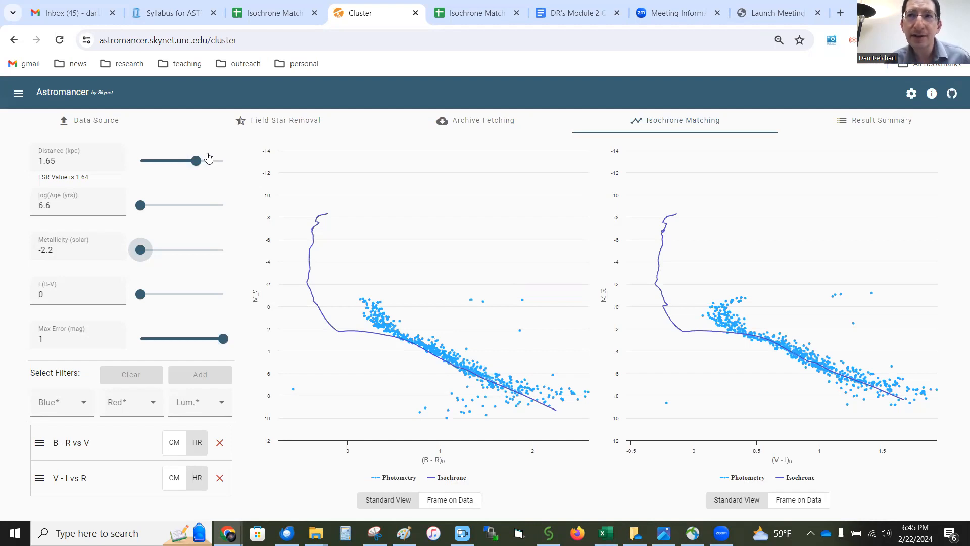
# Raise the isochrone's log(Age) to 8.95 and its metallicity to -0.4 solar
pyautogui.moveTo(141, 206); pyautogui.dragTo(196, 225)
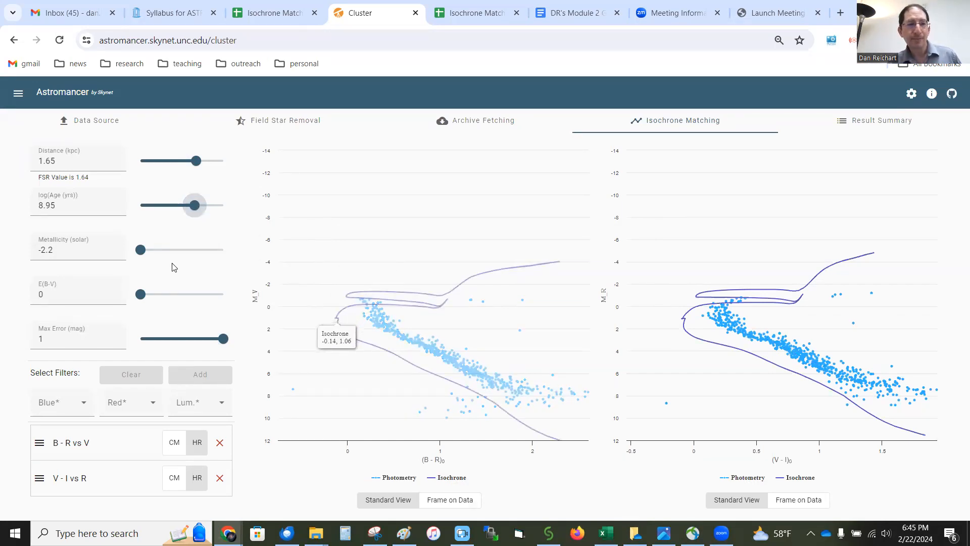
pyautogui.moveTo(143, 254); pyautogui.dragTo(197, 262)
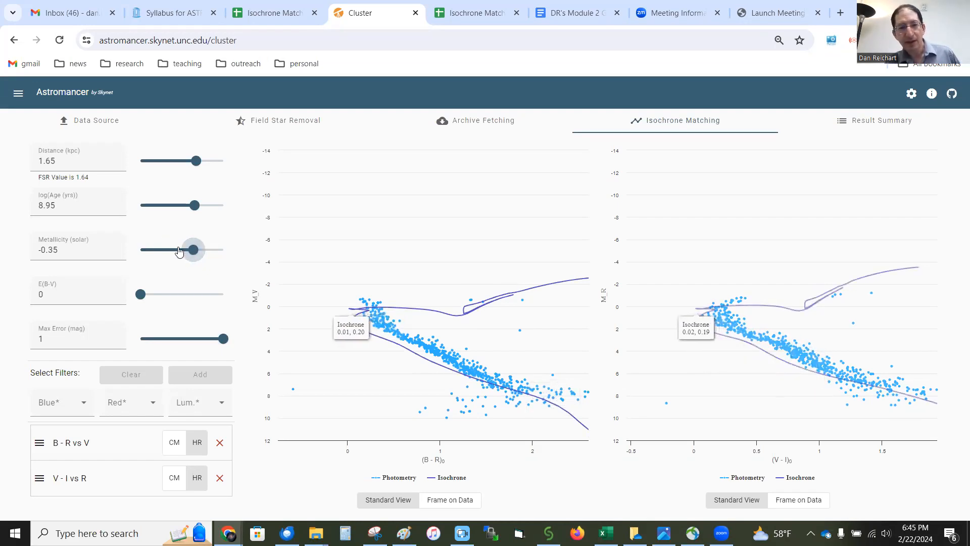
pyautogui.moveTo(194, 251)
pyautogui.mouseDown()
pyautogui.moveTo(206, 255)
pyautogui.moveTo(192, 258)
pyautogui.mouseUp()
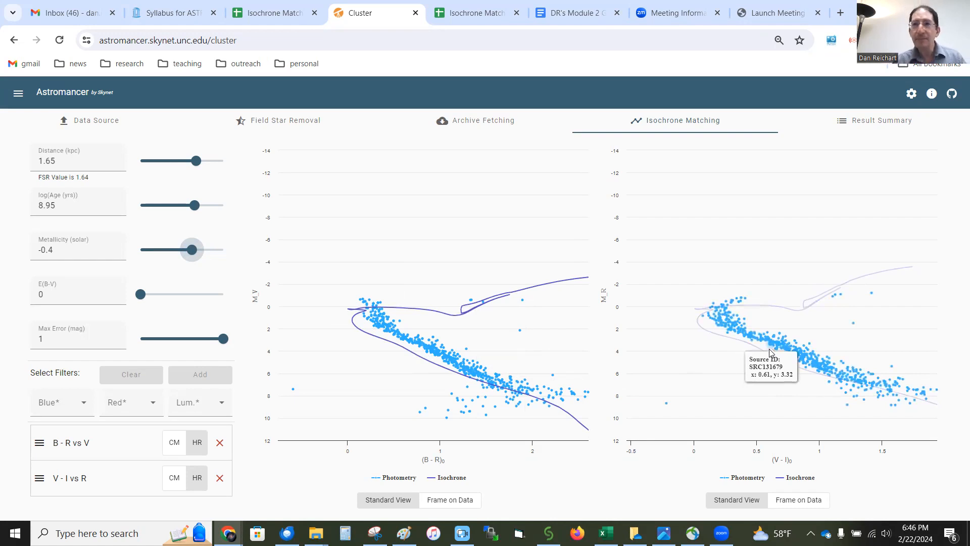
# Match the isochrone to the photometry using E(B-V) 0.26, log(Age) 8.4 and metallicity -0.25
pyautogui.click(140, 295)
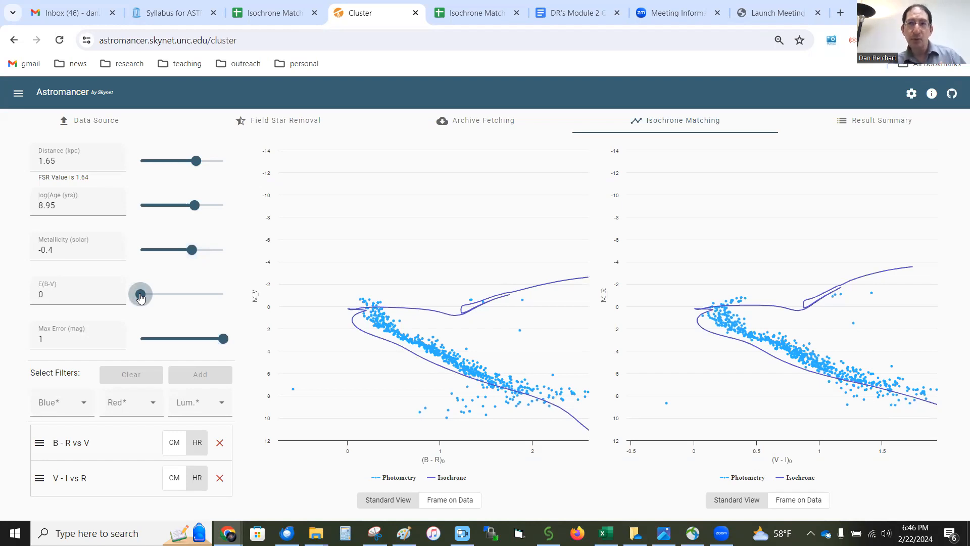
pyautogui.moveTo(141, 298); pyautogui.dragTo(163, 299)
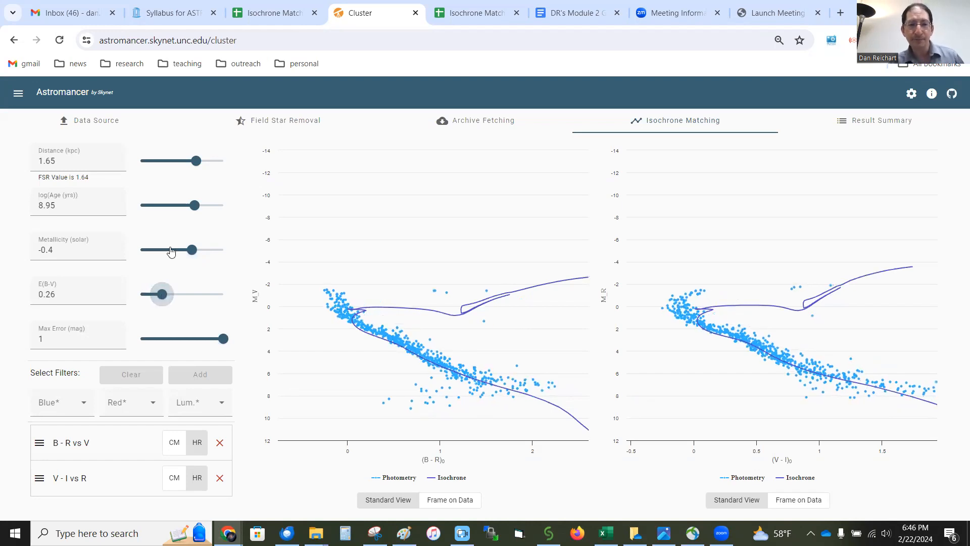
pyautogui.click(191, 208)
pyautogui.moveTo(191, 208); pyautogui.dragTo(183, 212)
pyautogui.moveTo(192, 249); pyautogui.dragTo(197, 252)
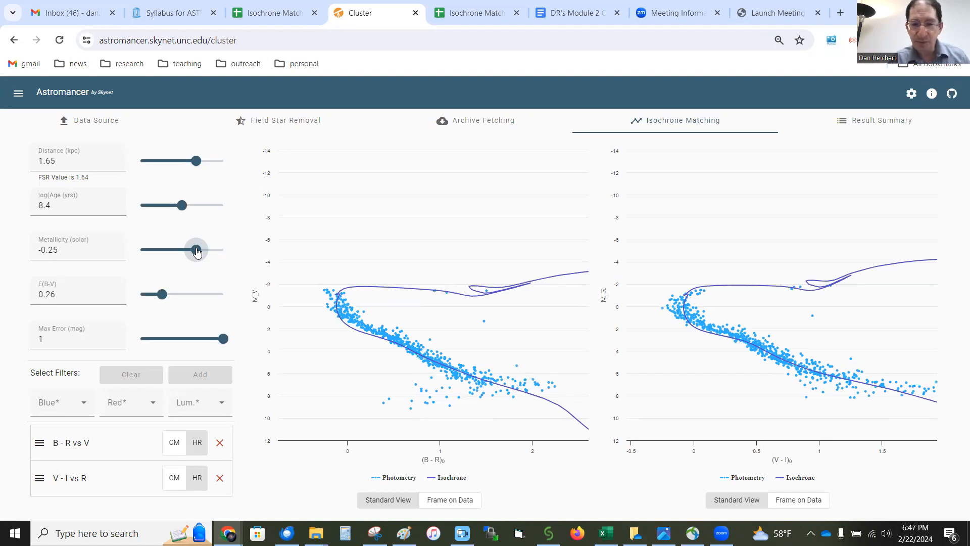
# Enlarge the page zoom two levels, return it to the previous level and reload the page
pyautogui.hotkey('ctrl', '+')
pyautogui.hotkey('ctrl', '+')
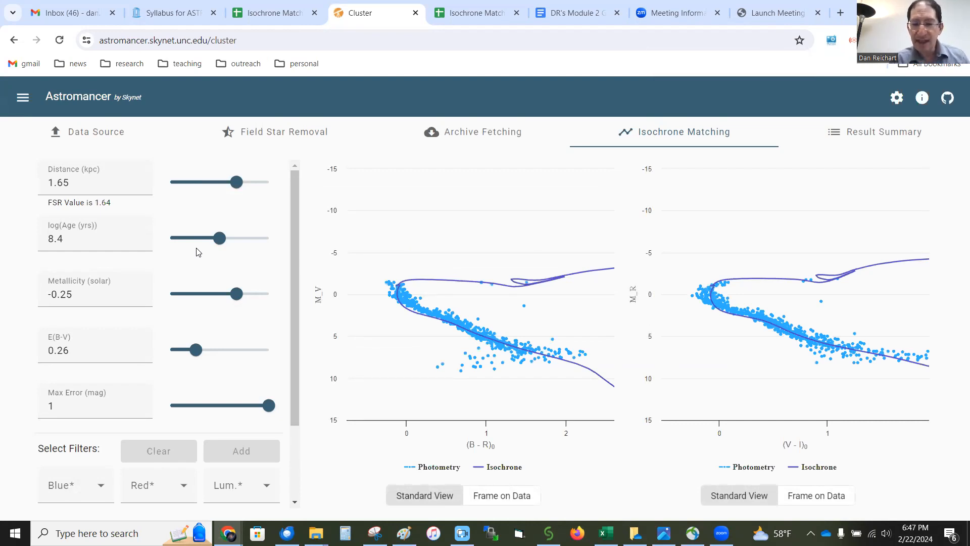
pyautogui.hotkey('ctrl', '-')
pyautogui.hotkey('ctrl', '-')
pyautogui.press('F5')
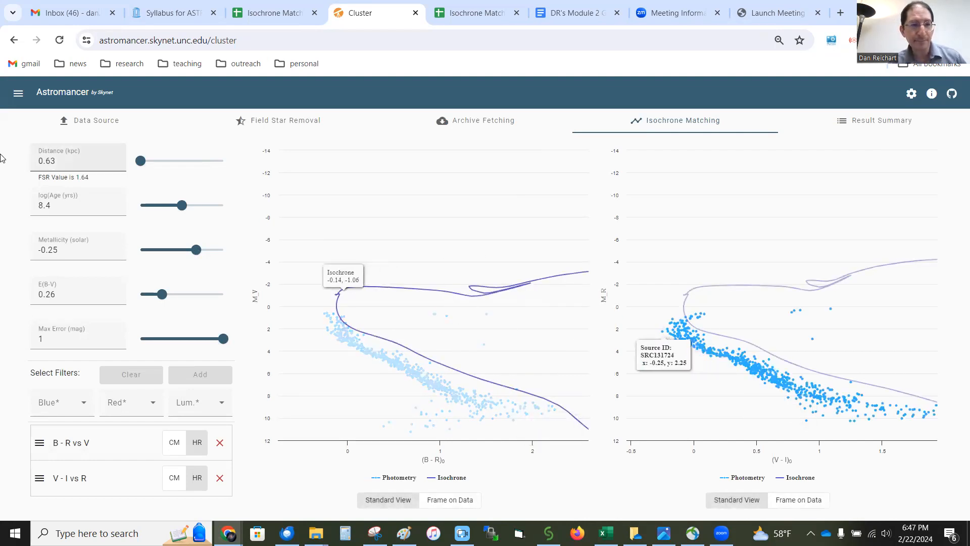
# Set the cluster distance to 1.65 kpc
pyautogui.click(52, 161)
pyautogui.moveTo(52, 161); pyautogui.dragTo(36, 166)
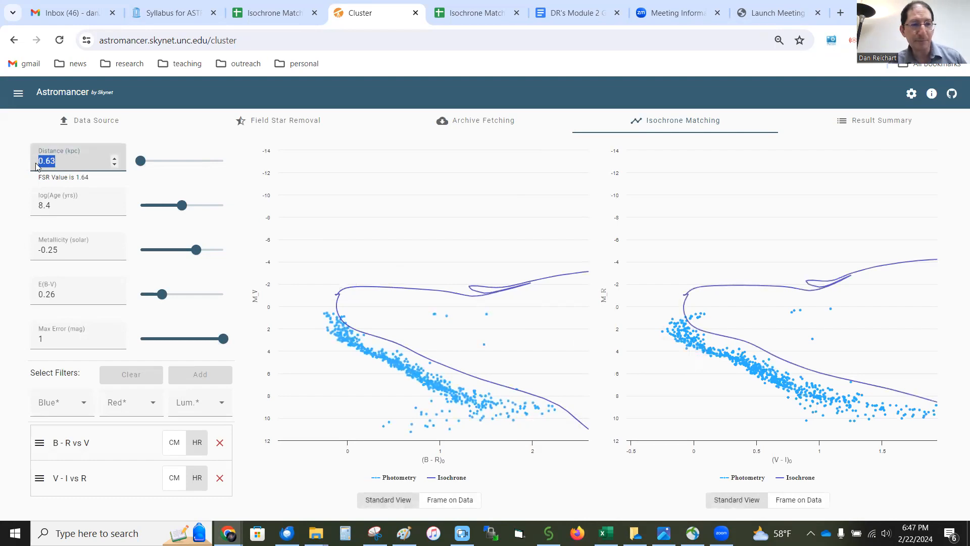
pyautogui.write('1.65')
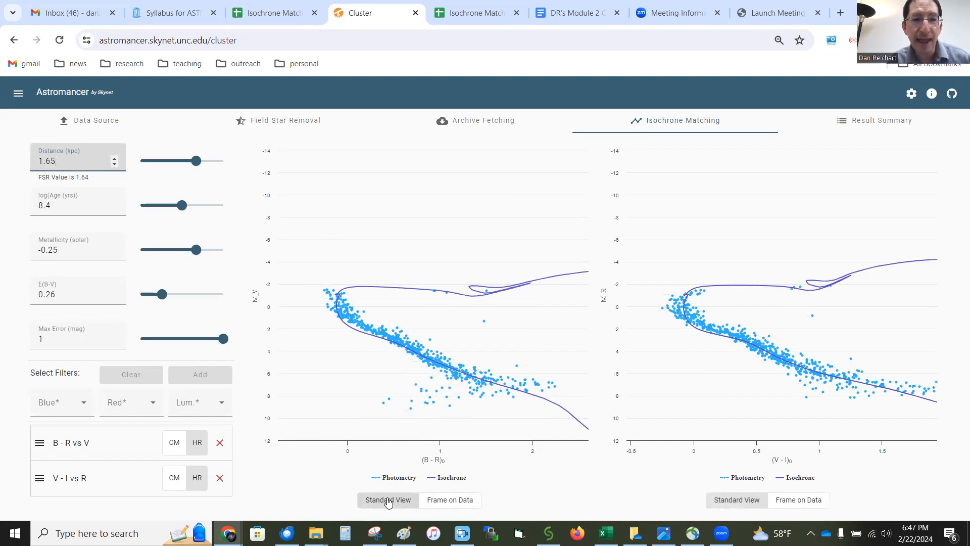
# Frame both HR diagrams on the data and limit the maximum photometric error to 0.39 mag
pyautogui.click(441, 502)
pyautogui.click(785, 502)
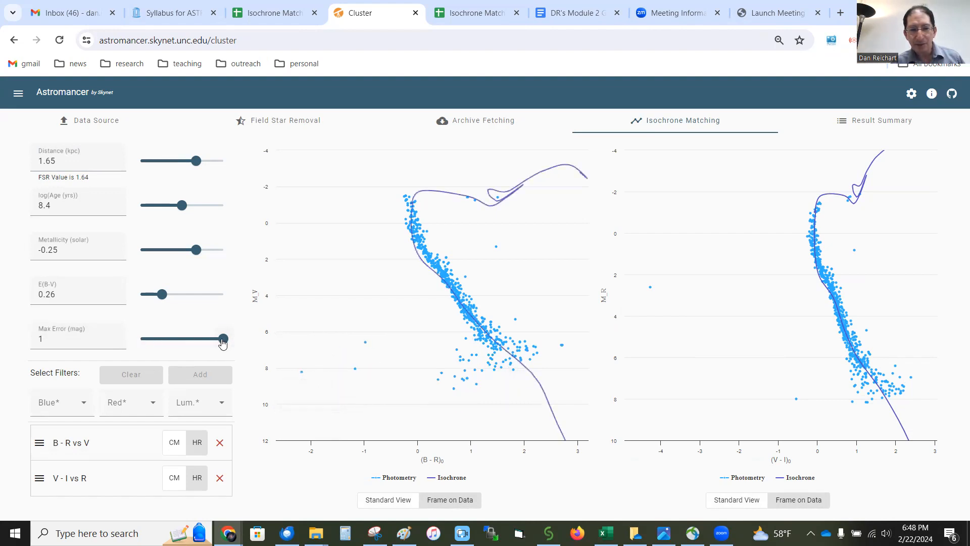
pyautogui.moveTo(214, 343); pyautogui.dragTo(172, 342)
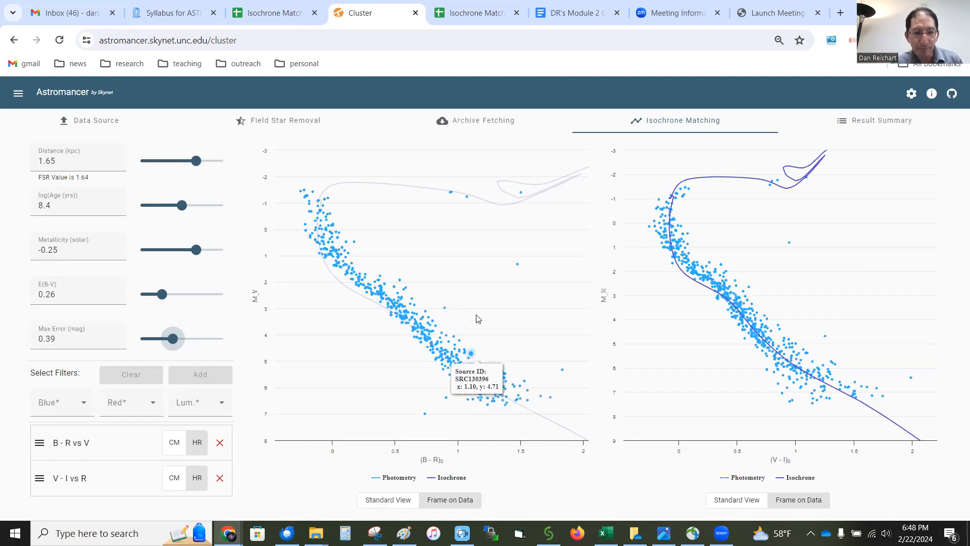
# Refine the isochrone fit with E(B-V) 0.12, metallicity 0.15 and log(Age) 8.5
pyautogui.moveTo(196, 250); pyautogui.dragTo(196, 249)
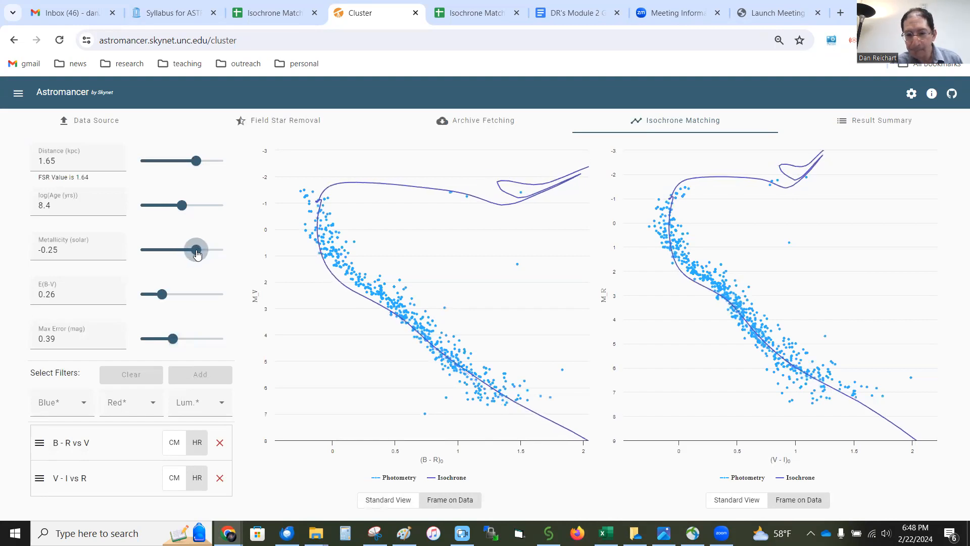
pyautogui.moveTo(162, 299); pyautogui.dragTo(151, 295)
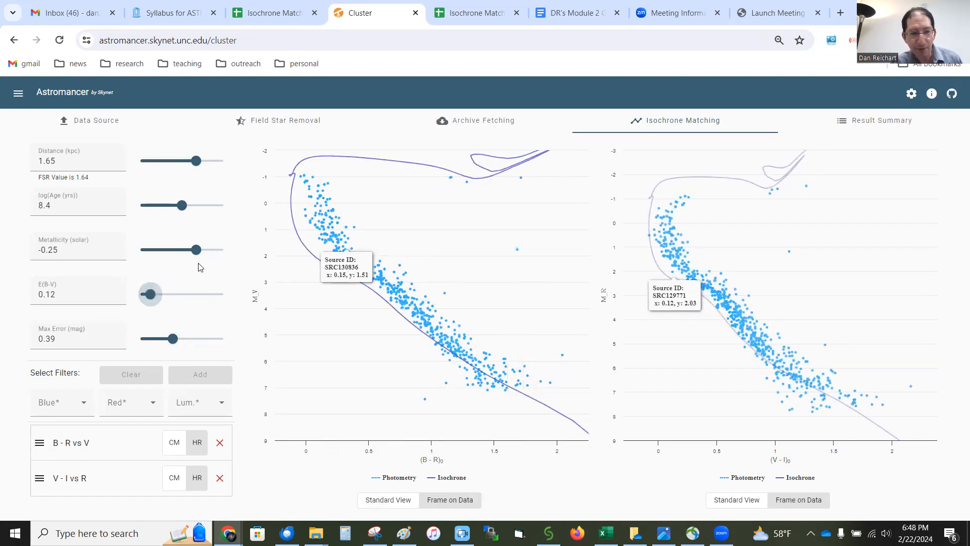
pyautogui.moveTo(197, 253); pyautogui.dragTo(208, 256)
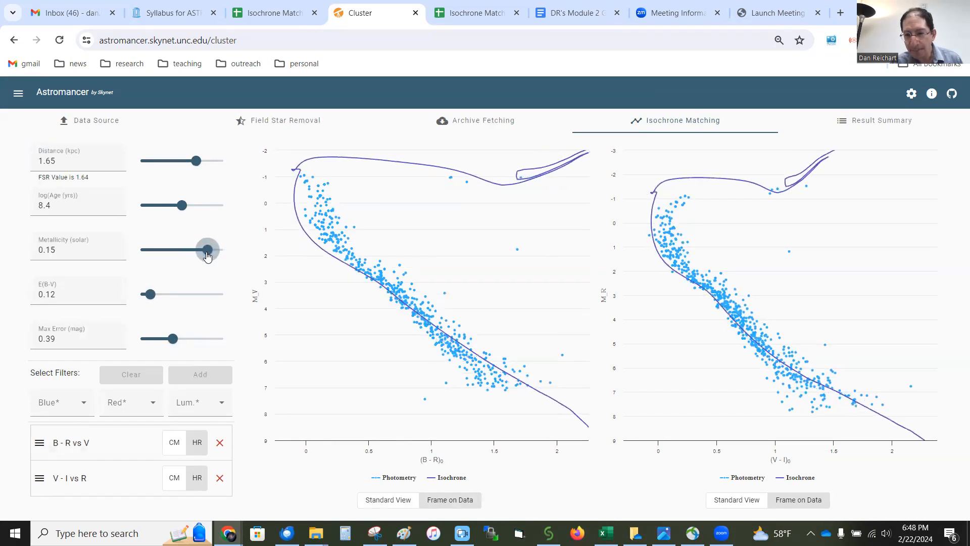
pyautogui.click(181, 206)
pyautogui.moveTo(184, 207); pyautogui.dragTo(184, 207)
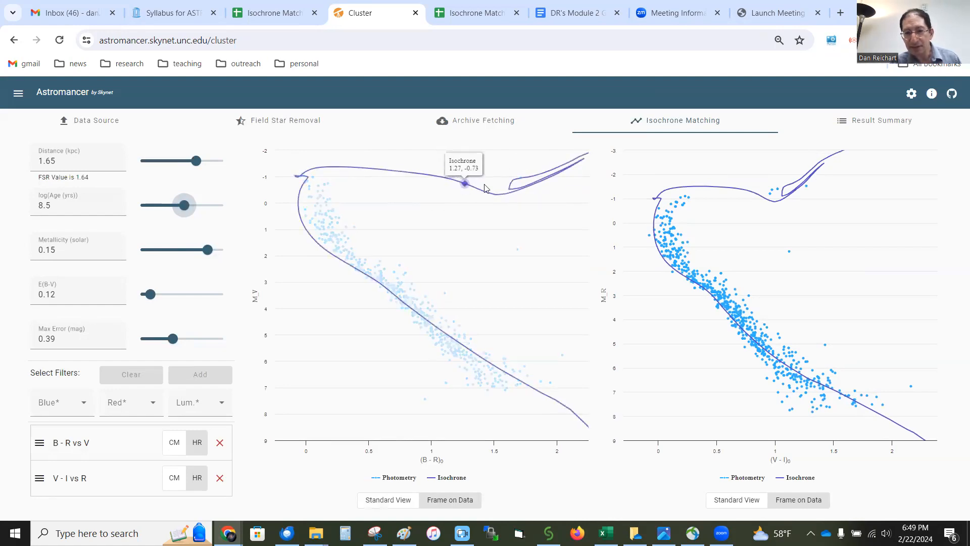
# Switch to the Photos viewer, browse back through the lecture images to the star cluster picture 200.jpg, and return to the cluster page
pyautogui.click(665, 531)
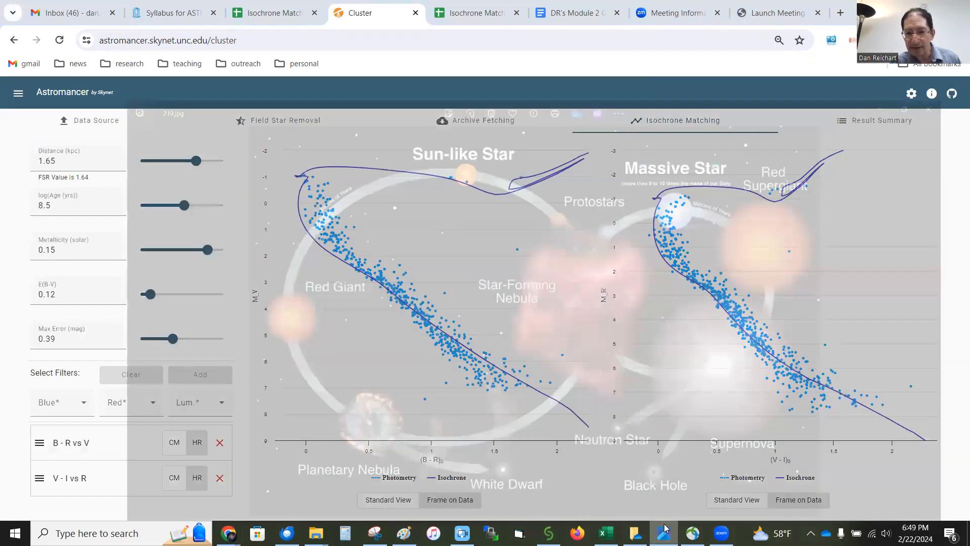
pyautogui.press('Left')
pyautogui.press('Left')
pyautogui.press('Left')
pyautogui.press('Left')
pyautogui.press('Left')
pyautogui.press('Left')
pyautogui.press('Left')
pyautogui.press('Left')
pyautogui.press('Left')
pyautogui.press('Left')
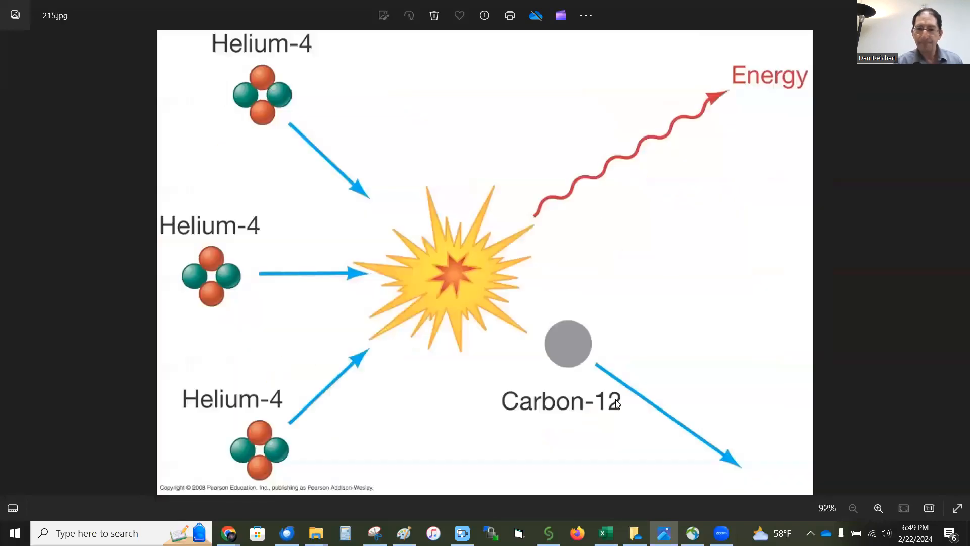
pyautogui.press('Left')
pyautogui.press('Left')
pyautogui.press('Left')
pyautogui.press('Left')
pyautogui.press('Left')
pyautogui.press('Left')
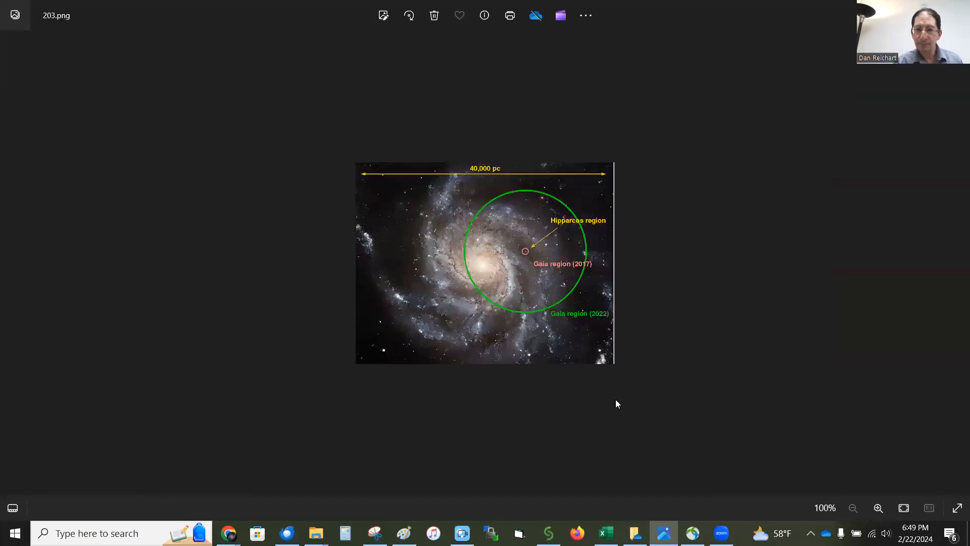
pyautogui.press('Right')
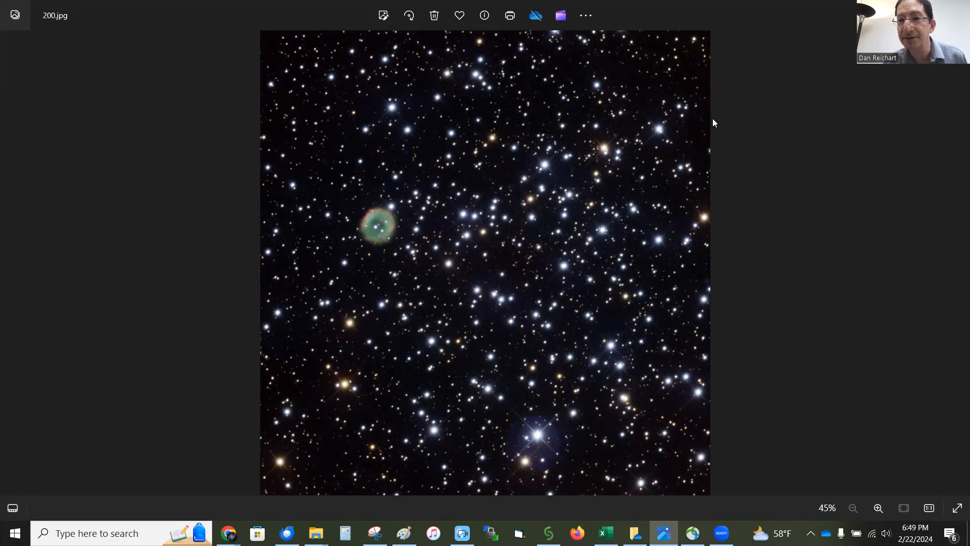
pyautogui.click(897, 10)
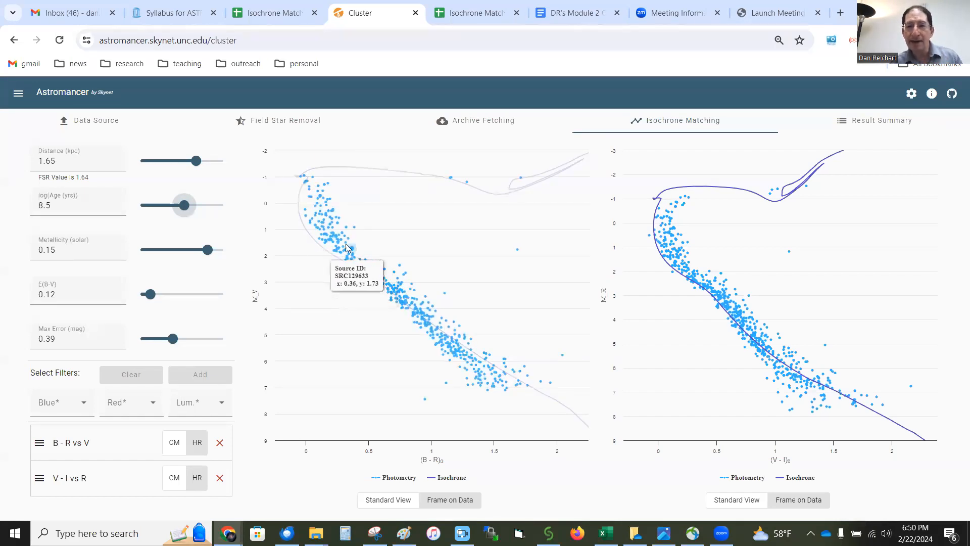
# Try log(Age) values of 8.6 and 8.45 against the photometry and settle on 8.5
pyautogui.moveTo(184, 210); pyautogui.dragTo(188, 209)
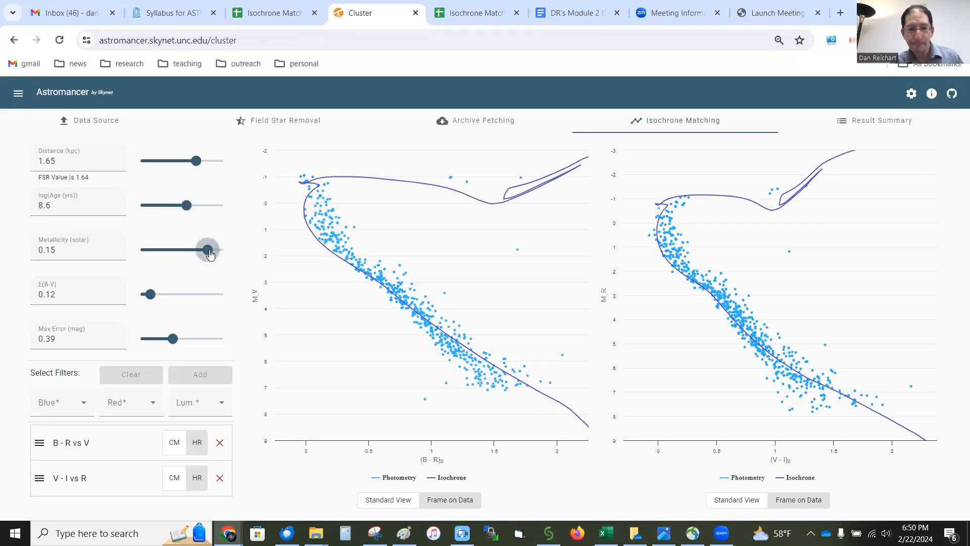
pyautogui.moveTo(185, 210); pyautogui.dragTo(183, 210)
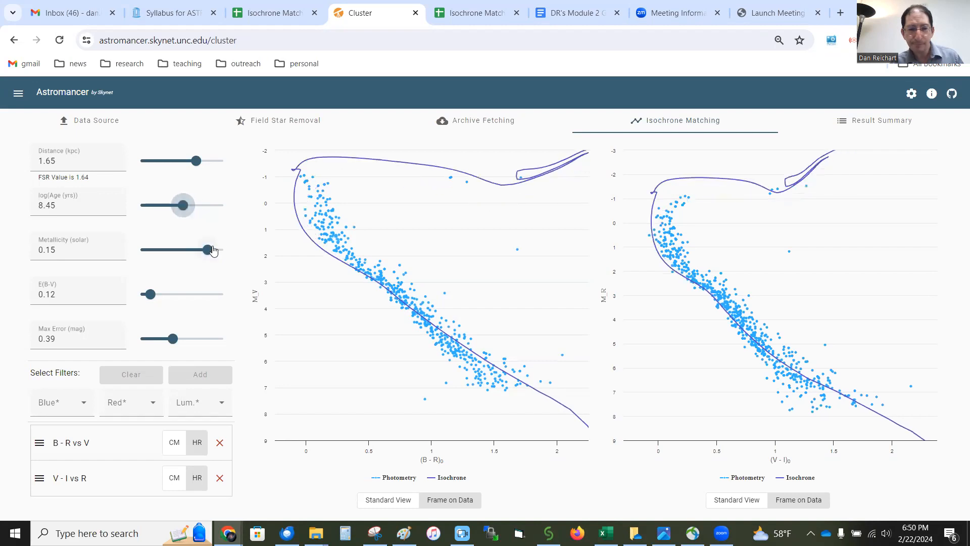
pyautogui.moveTo(212, 251); pyautogui.dragTo(213, 251)
pyautogui.moveTo(183, 211); pyautogui.dragTo(184, 209)
# Set E(B-V) to 0.16 and tune the metallicity through -0.15 and -0.1 to 0.1 solar
pyautogui.moveTo(210, 252); pyautogui.dragTo(199, 255)
pyautogui.moveTo(151, 298); pyautogui.dragTo(156, 299)
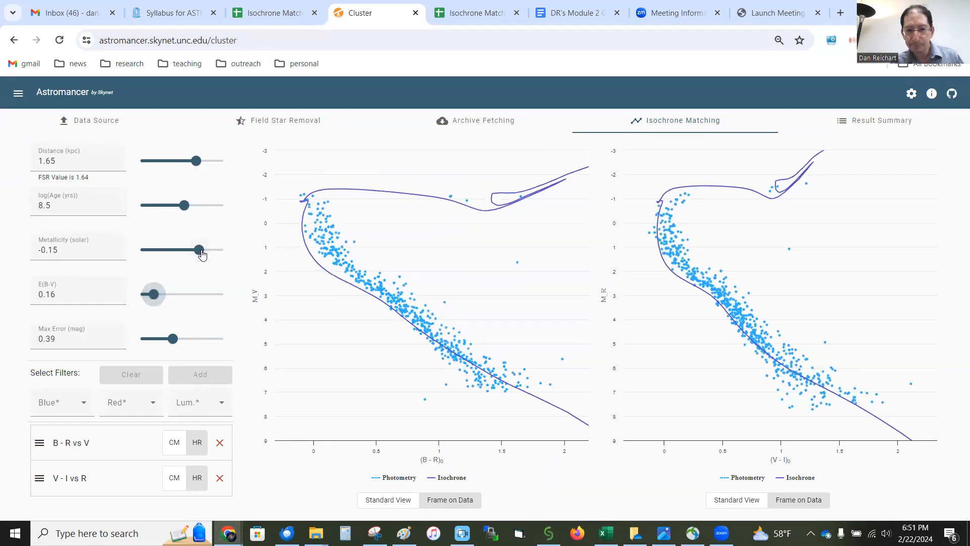
pyautogui.moveTo(202, 254); pyautogui.dragTo(202, 254)
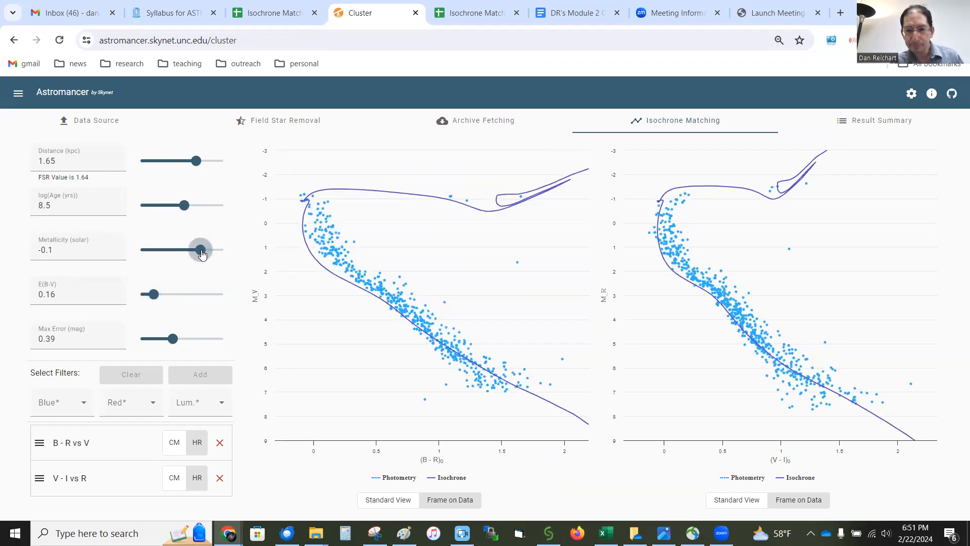
pyautogui.moveTo(203, 255); pyautogui.dragTo(207, 255)
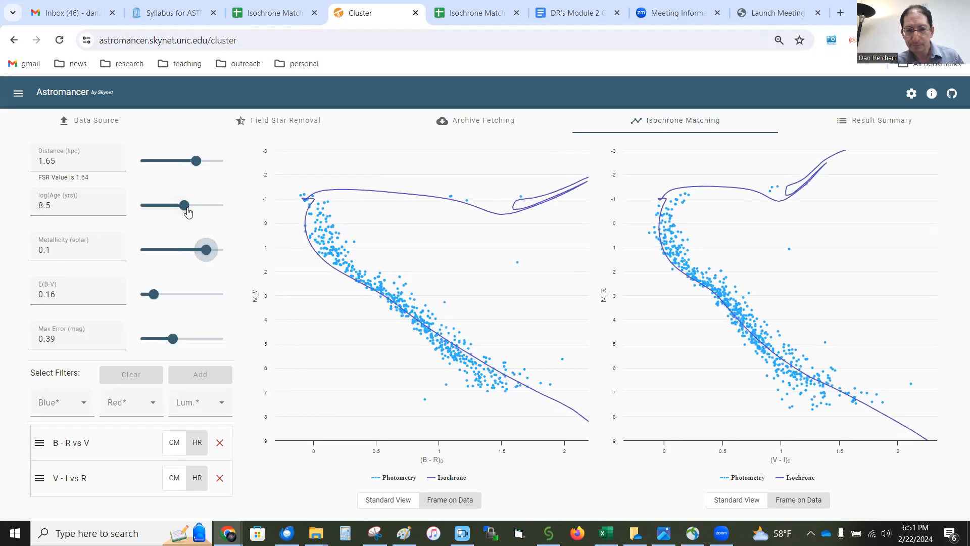
# Test younger isochrones with log(Age) 8.45 and 8.35, and return the value to 8.5
pyautogui.moveTo(185, 210); pyautogui.dragTo(184, 211)
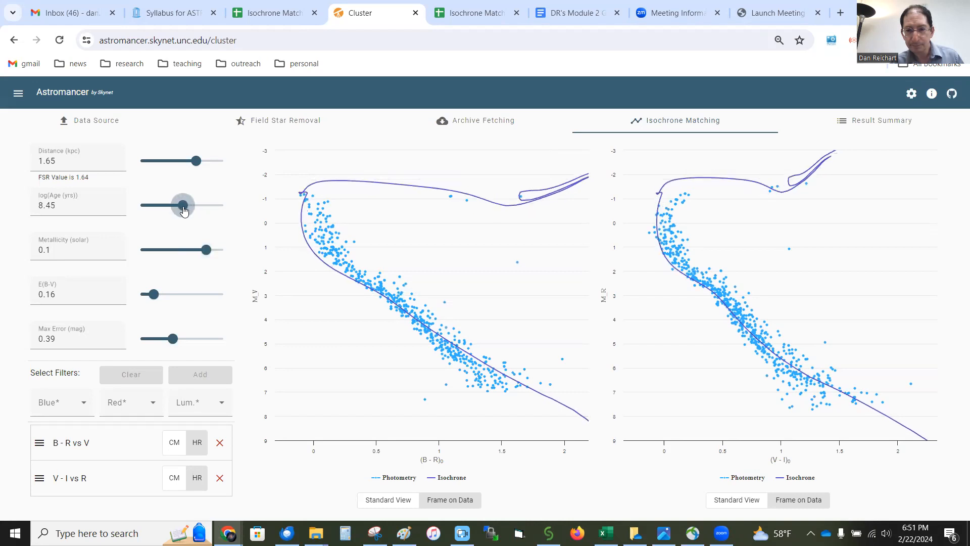
pyautogui.click(115, 210)
pyautogui.click(115, 211)
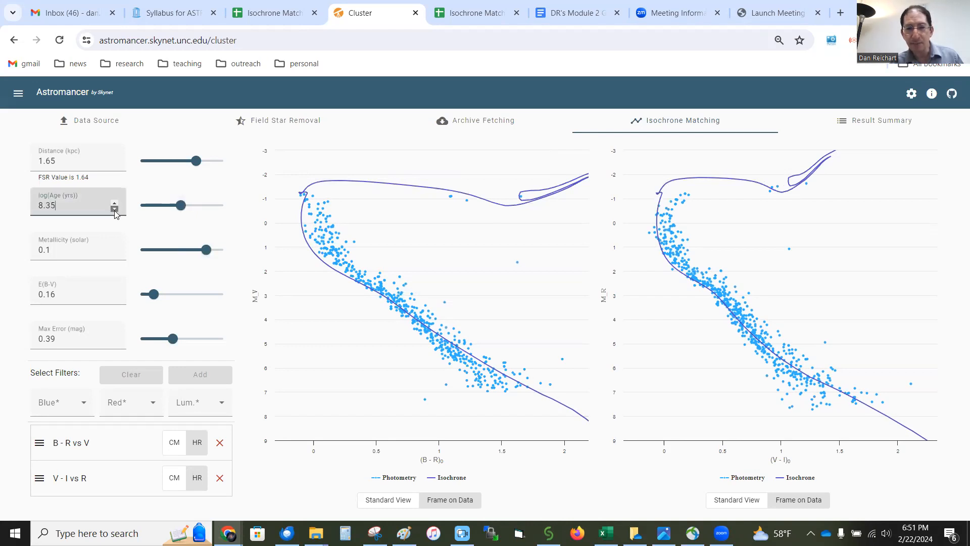
pyautogui.write('5')
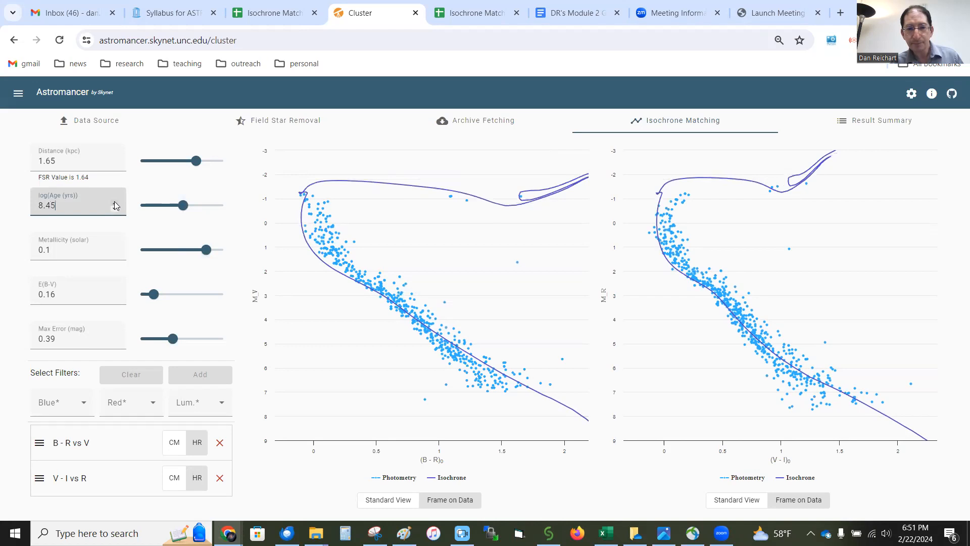
pyautogui.click(115, 204)
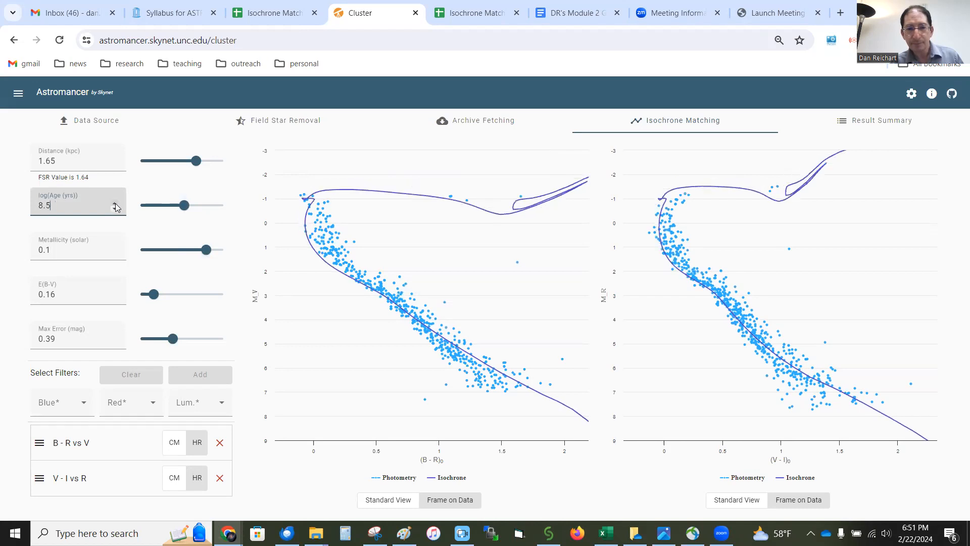
# Nudge the cluster distance up and down in small increments and finish at 1.67 kpc
pyautogui.click(114, 159)
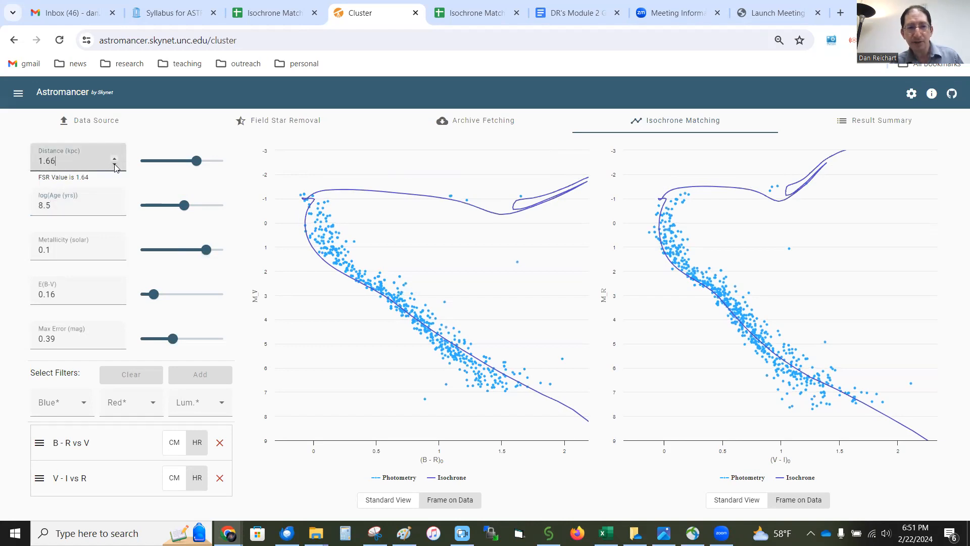
pyautogui.click(114, 160)
pyautogui.click(114, 160)
pyautogui.click(114, 159)
pyautogui.click(114, 160)
pyautogui.click(115, 159)
pyautogui.click(114, 164)
pyautogui.click(115, 163)
pyautogui.click(114, 163)
pyautogui.click(115, 163)
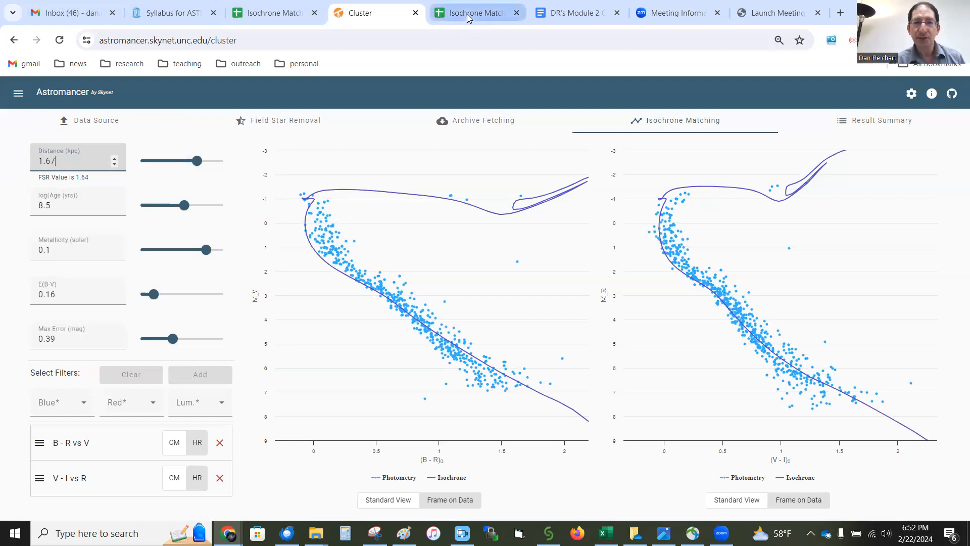
# Open the Isochrone Matching Results spreadsheet and inspect the Average and St. Dev. columns for the young open cluster
pyautogui.moveTo(469, 18)
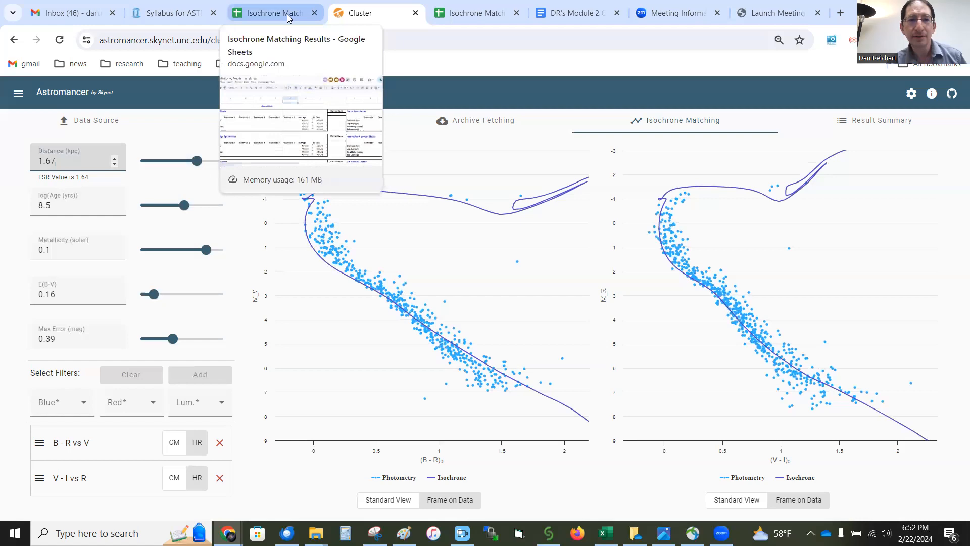
pyautogui.click(455, 16)
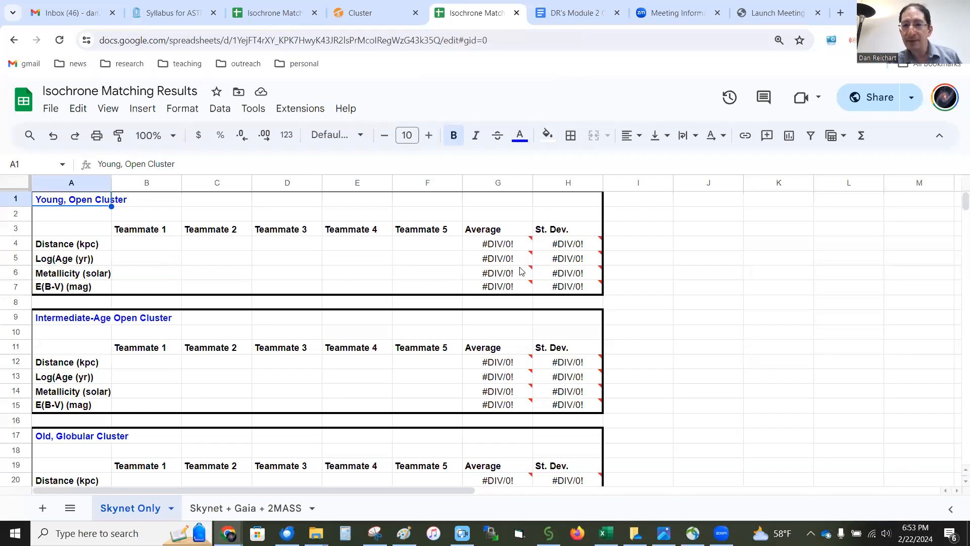
pyautogui.moveTo(512, 248)
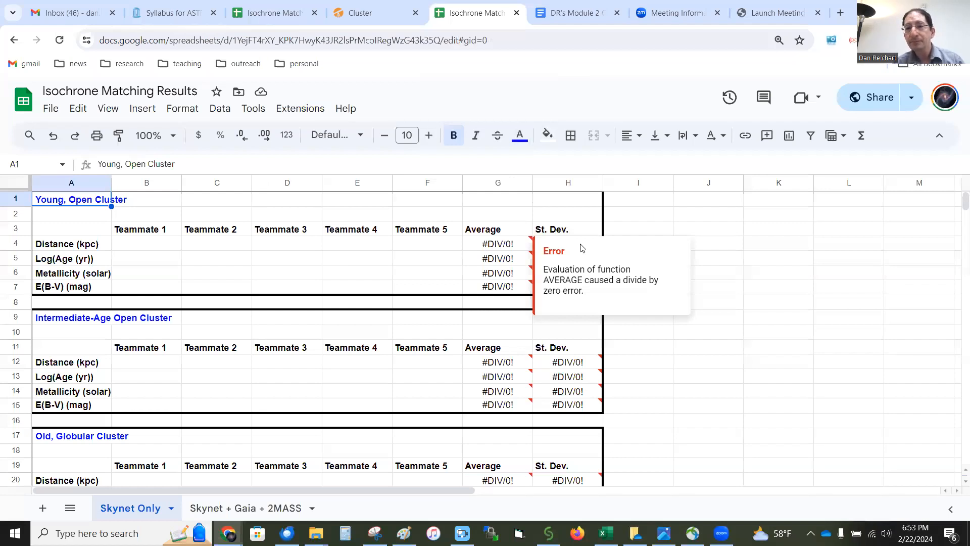
# Return to the Astromancer cluster page and set log(Age) to 10.2 and metallicity to -2.2 solar
pyautogui.click(359, 17)
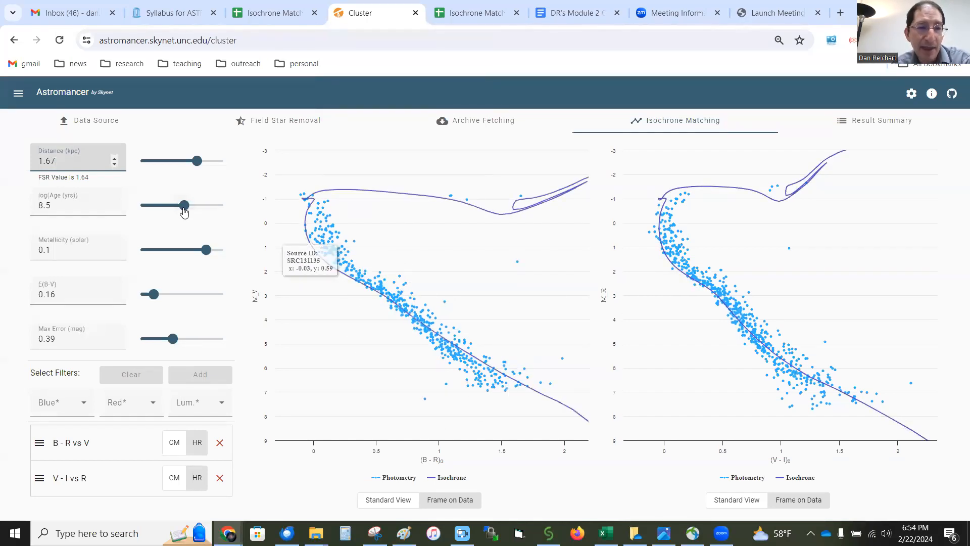
pyautogui.moveTo(184, 206); pyautogui.dragTo(224, 205)
pyautogui.moveTo(207, 250); pyautogui.dragTo(117, 261)
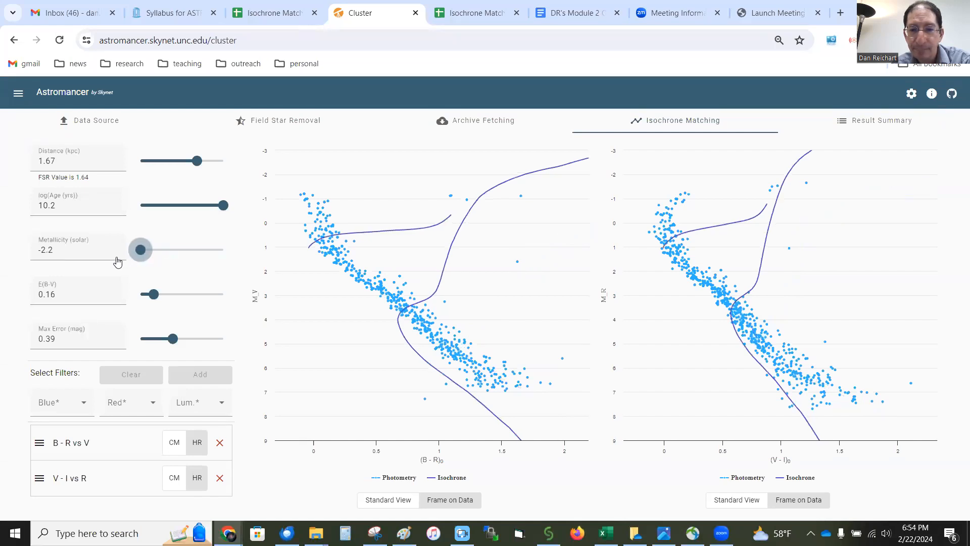